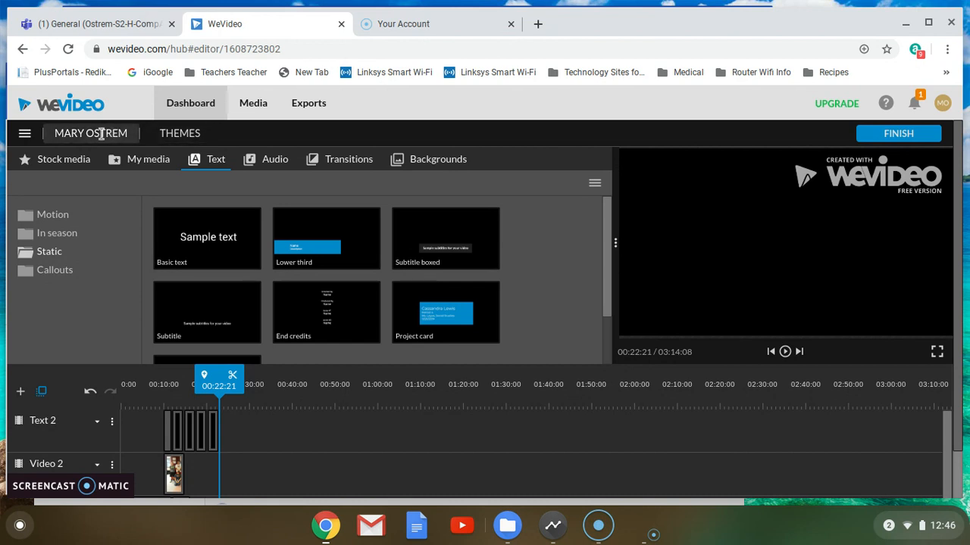
- Browse the project menu and uploaded media library, then return to the text title templates
click(25, 134)
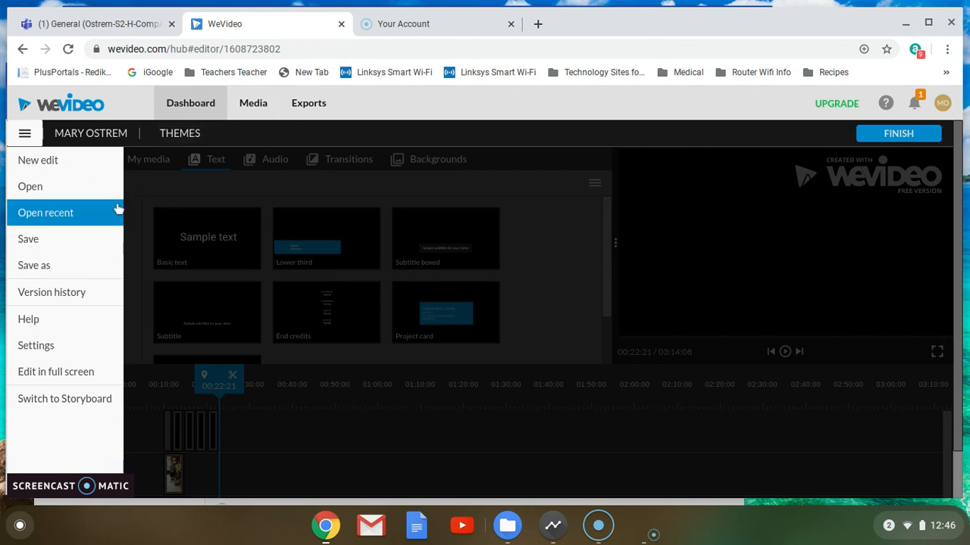
click(144, 206)
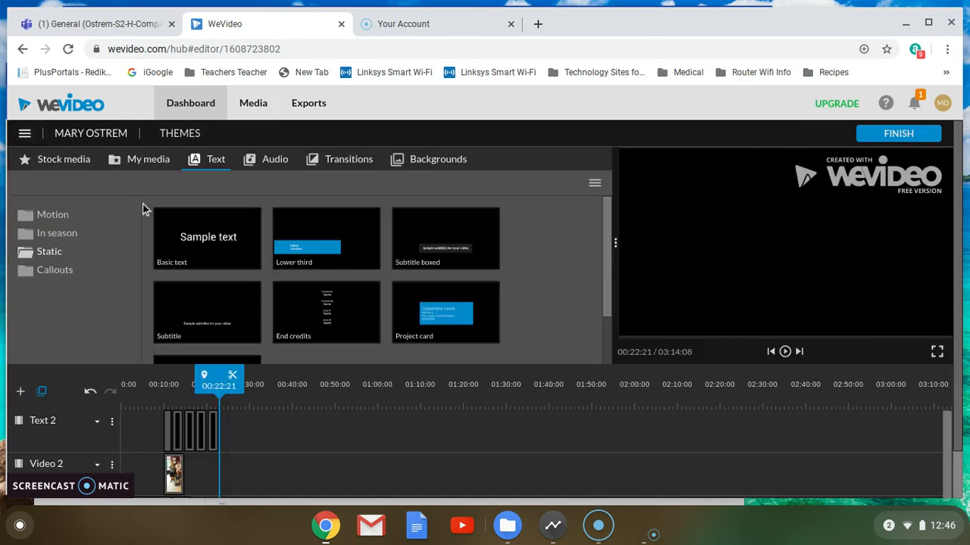
click(139, 163)
scroll(367, 249, down, 3)
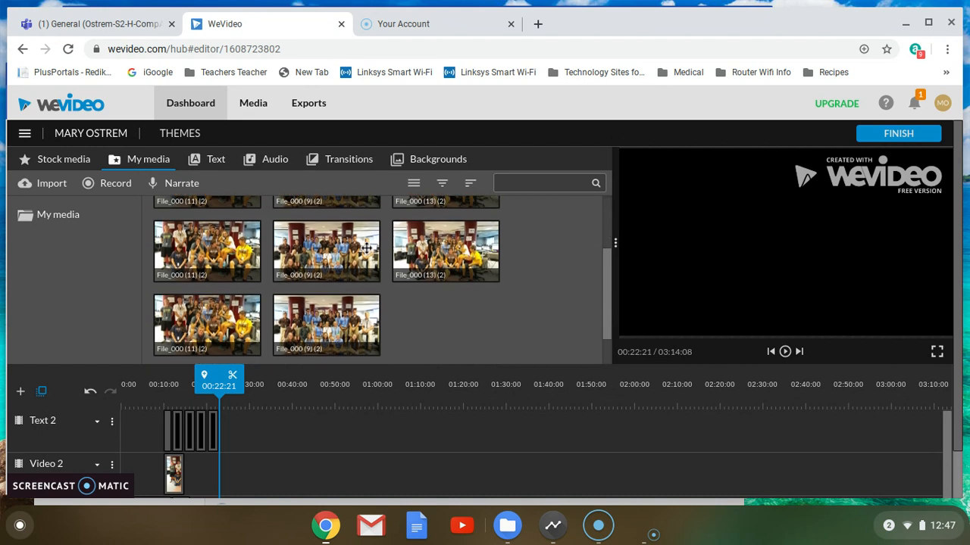
scroll(367, 249, up, 2)
scroll(366, 248, up, 1)
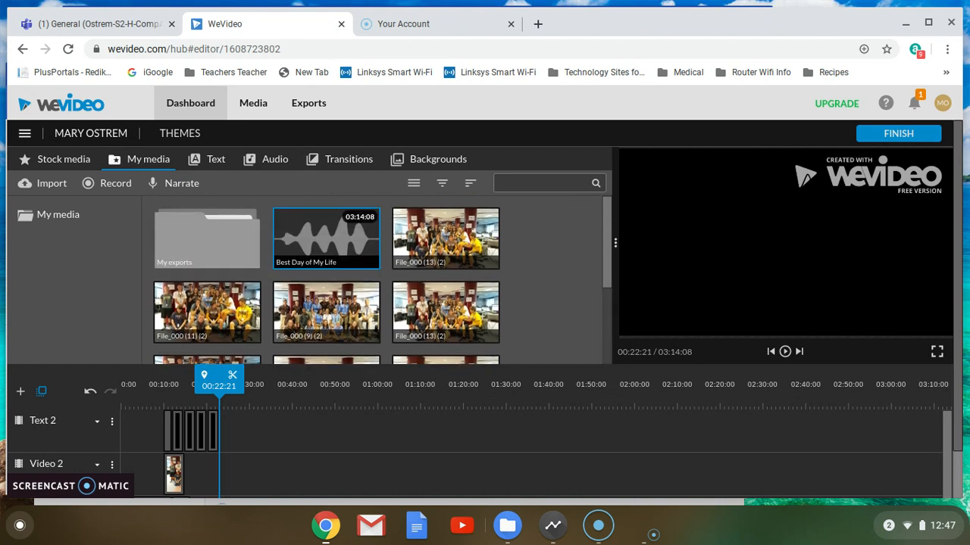
click(216, 160)
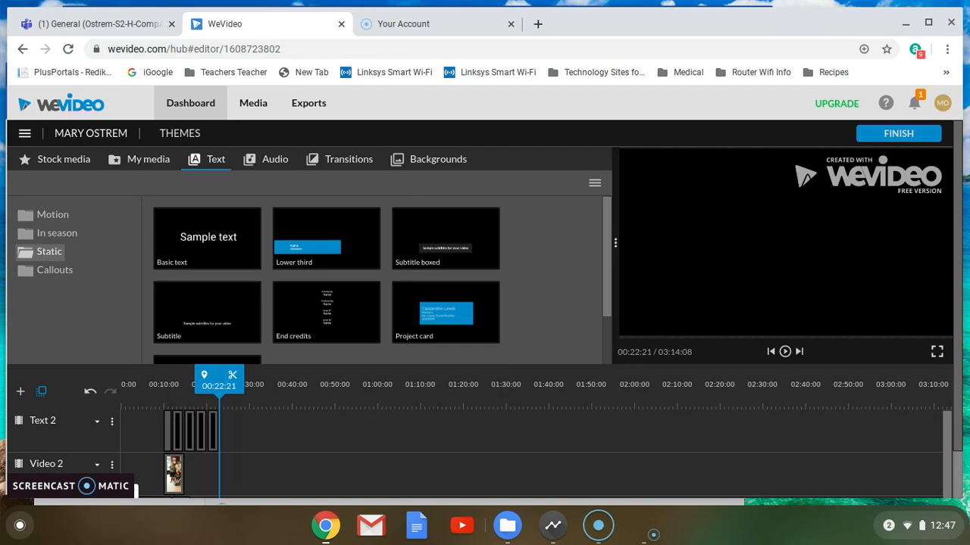
- Drag the Basic text title onto the Text 2 track at the 00:22 playhead
scroll(263, 237, down, 2)
scroll(259, 238, up, 2)
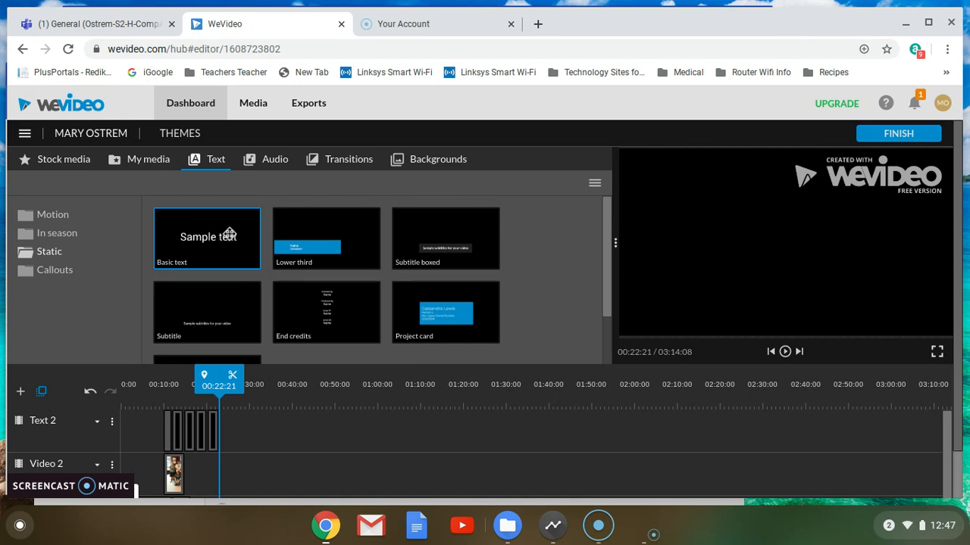
drag(221, 230, 246, 426)
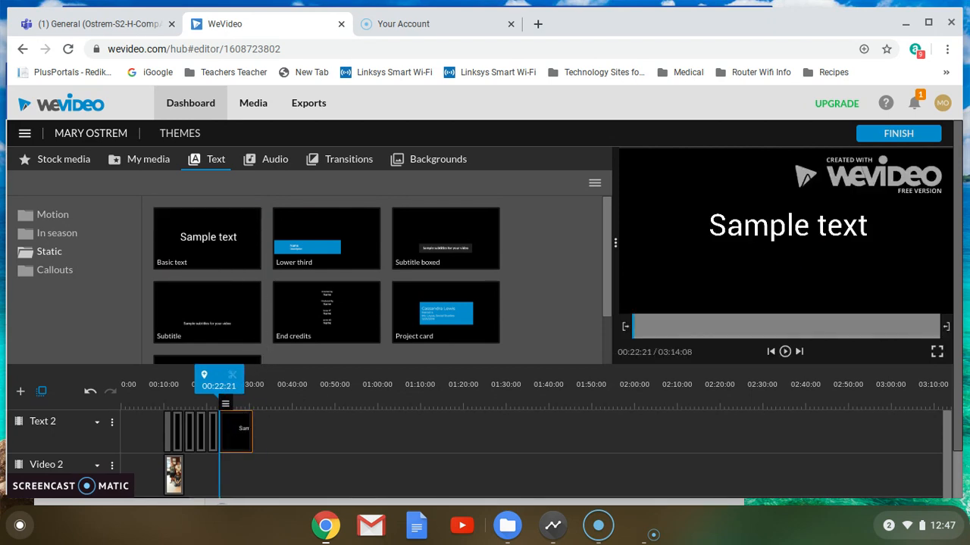
- Open the new clip's text properties and replace 'Sample text' with the person's full name
double_click(238, 426)
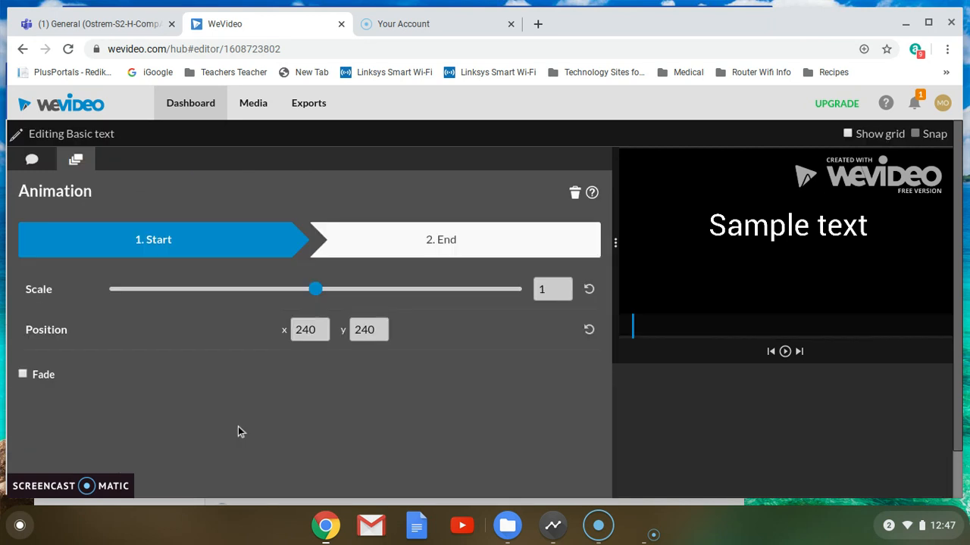
click(32, 160)
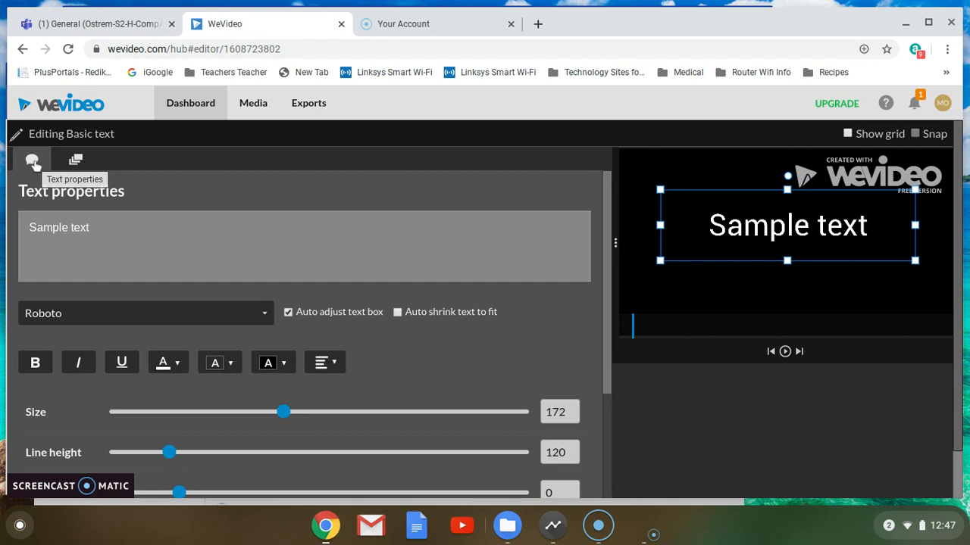
click(89, 227)
key(BackSpace)
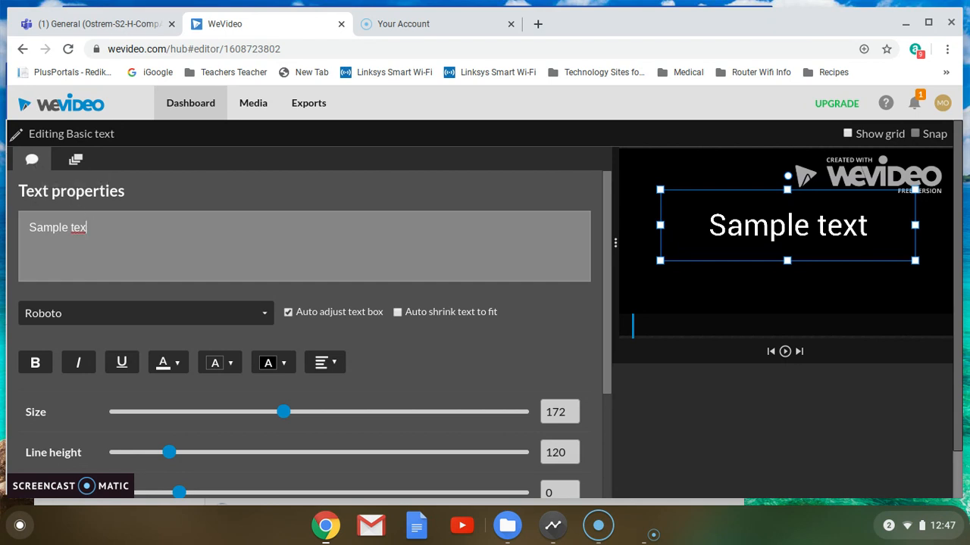
key(BackSpace)
key(BackSpace)
key(BackSpace)
key(BackSpace)
key(BackSpace)
key(BackSpace)
key(BackSpace)
key(BackSpace)
key(BackSpace)
key(BackSpace)
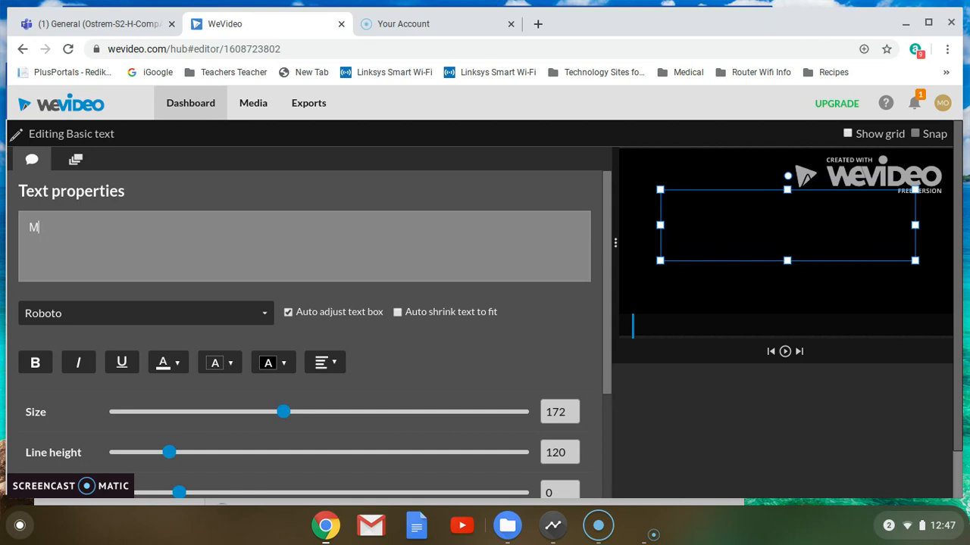
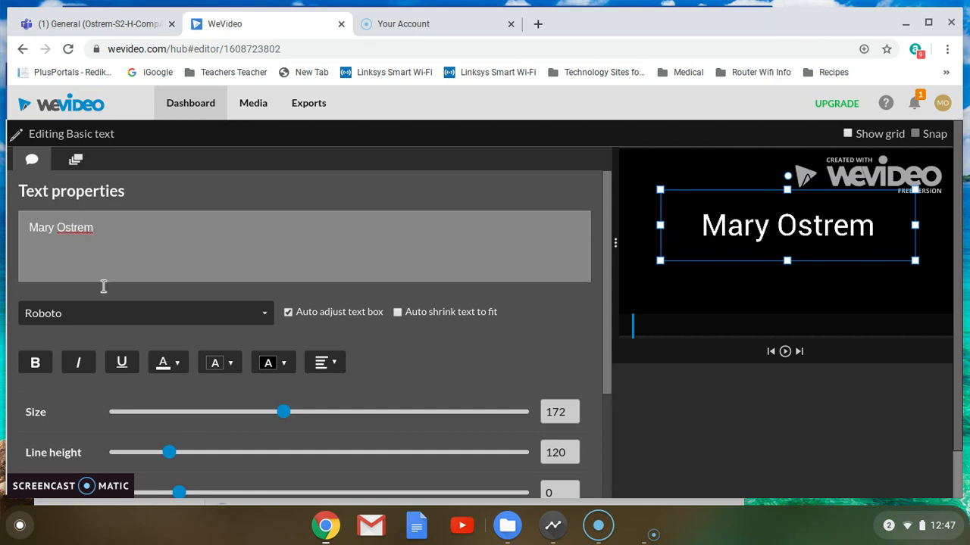
- Switch the title font to FluxArchitect and apply bold, italic and underline
click(97, 320)
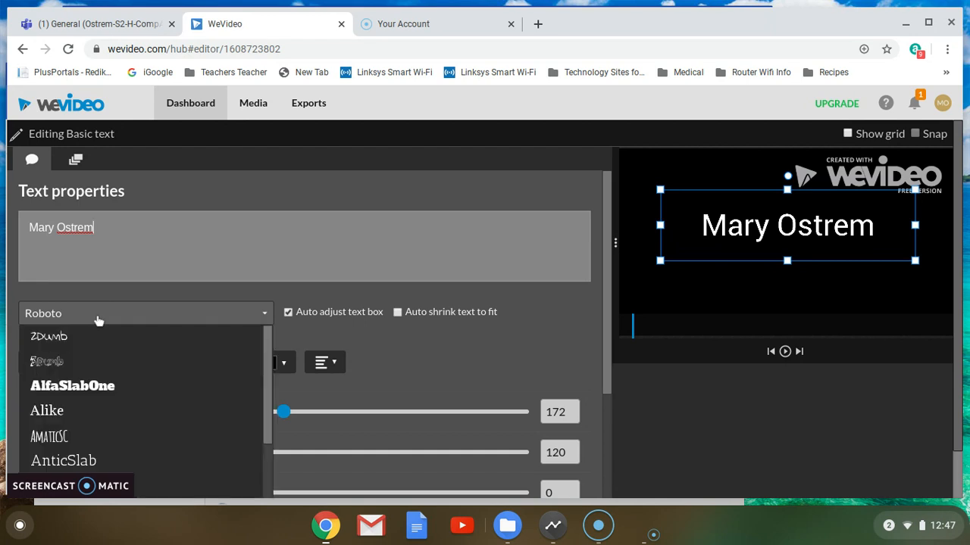
scroll(93, 381, down, 5)
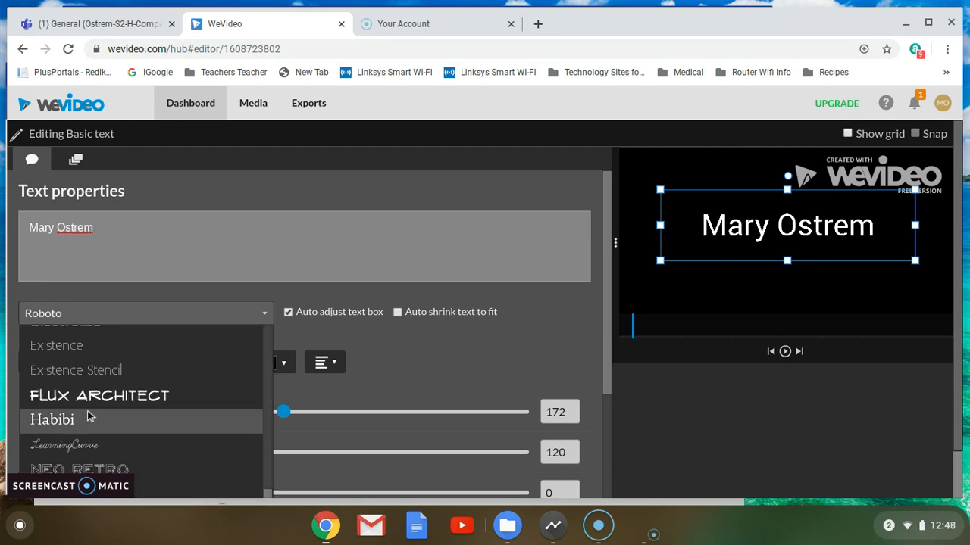
click(89, 397)
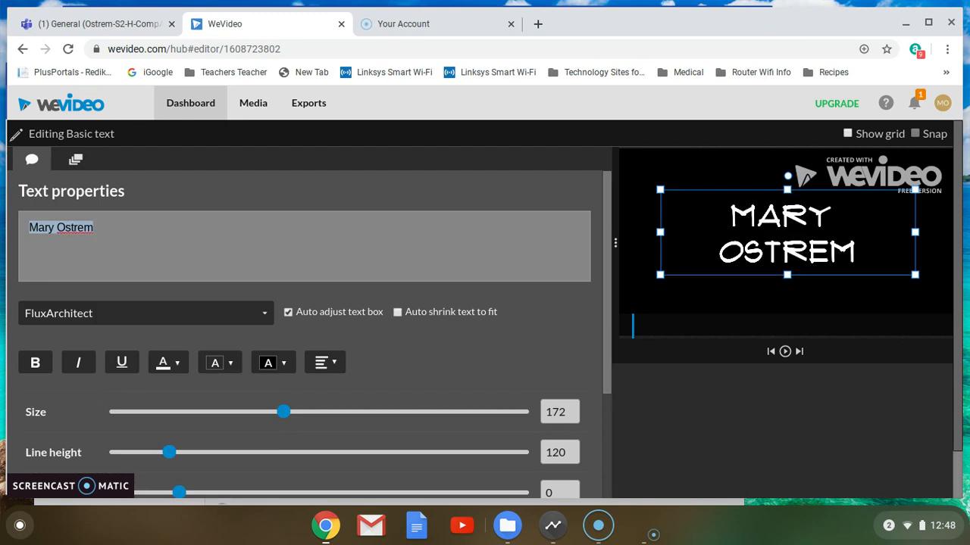
click(28, 367)
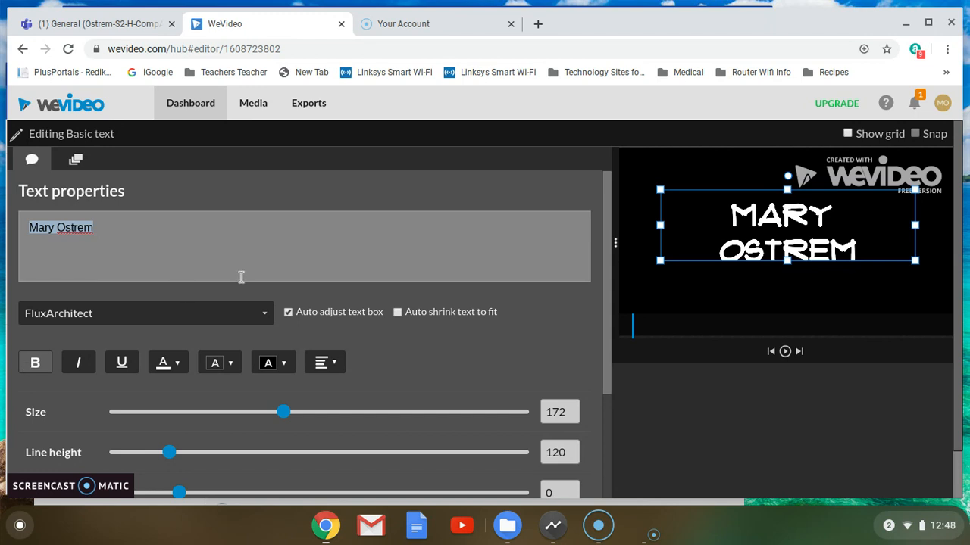
click(79, 367)
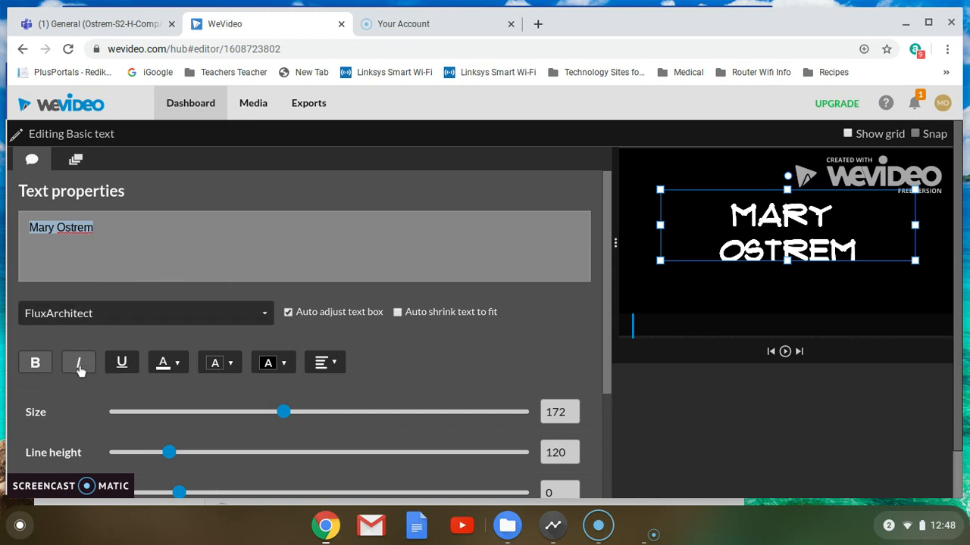
click(125, 364)
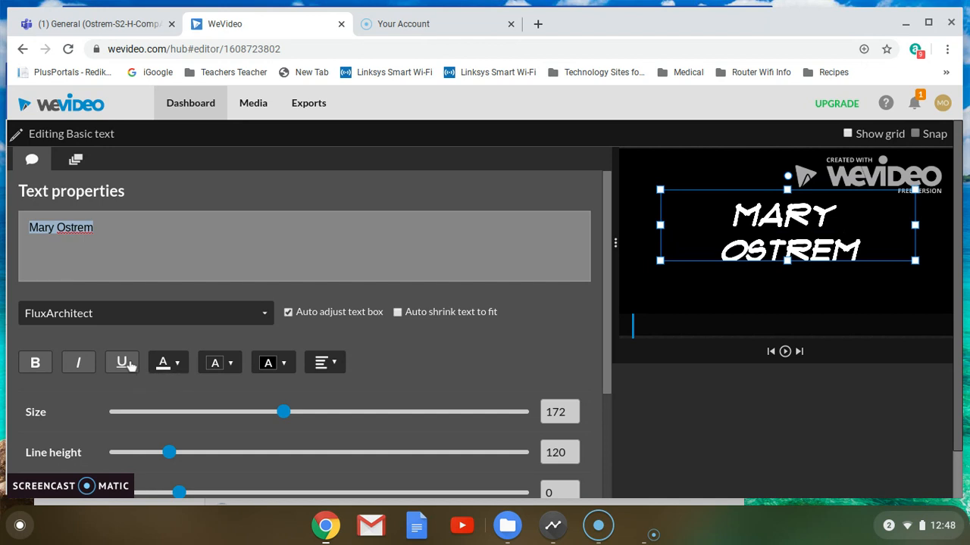
- Give the title dark red text, a light orange text highlight and a light yellow box background
click(177, 364)
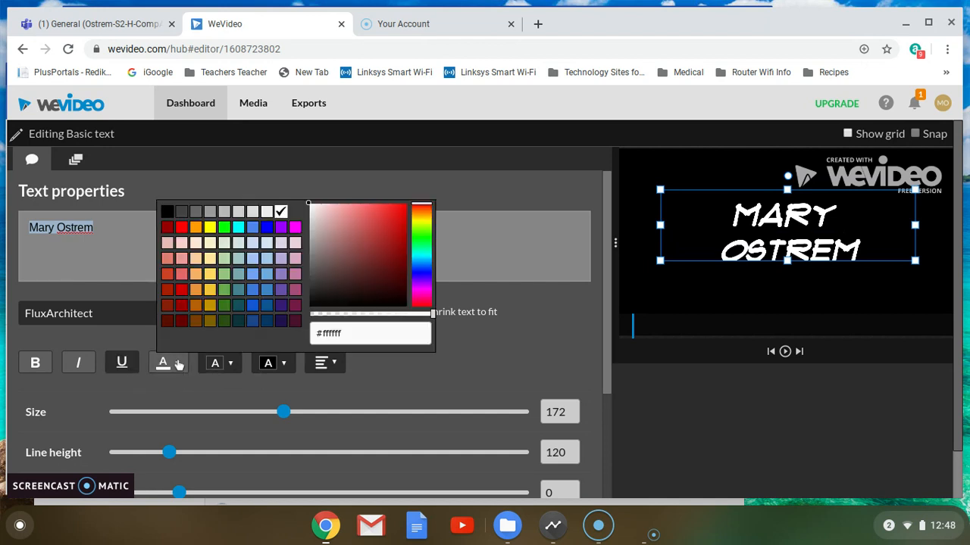
click(183, 304)
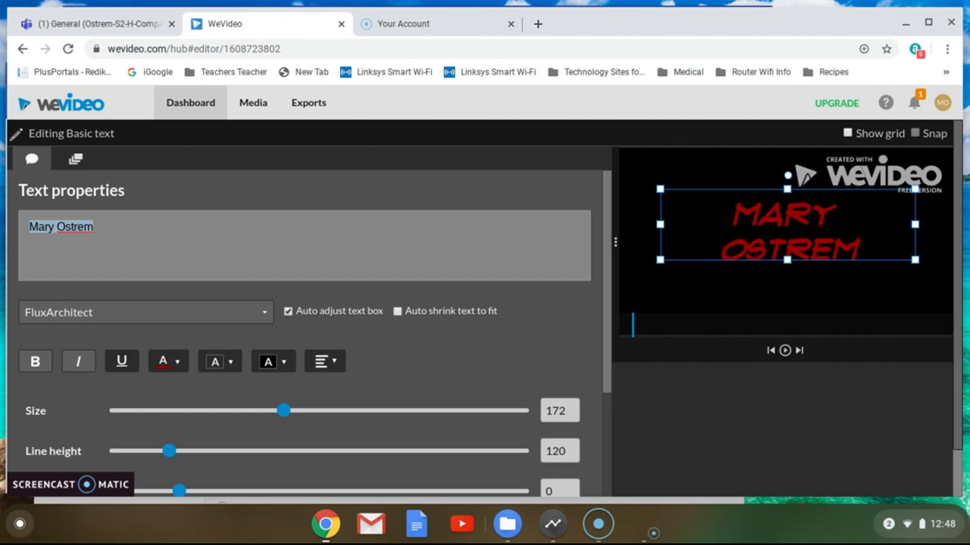
click(231, 364)
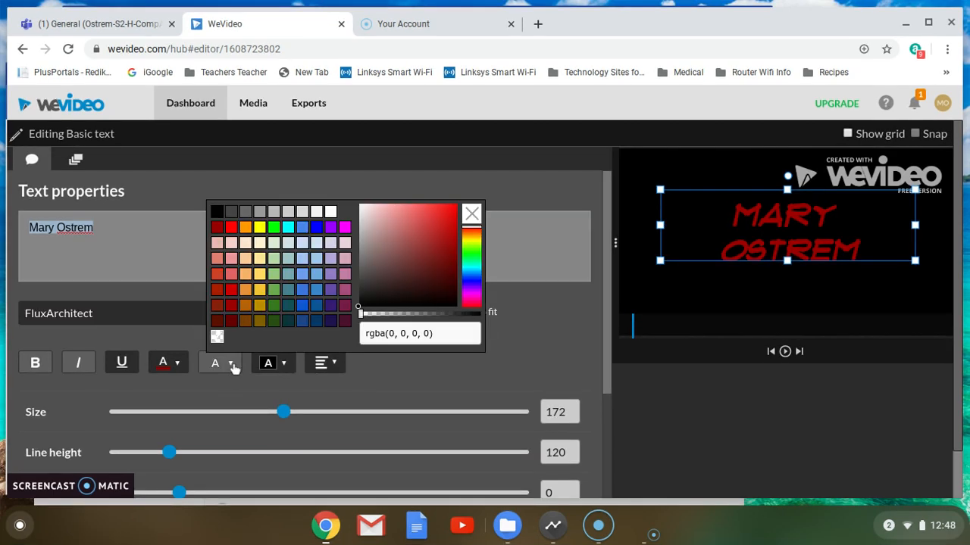
click(258, 276)
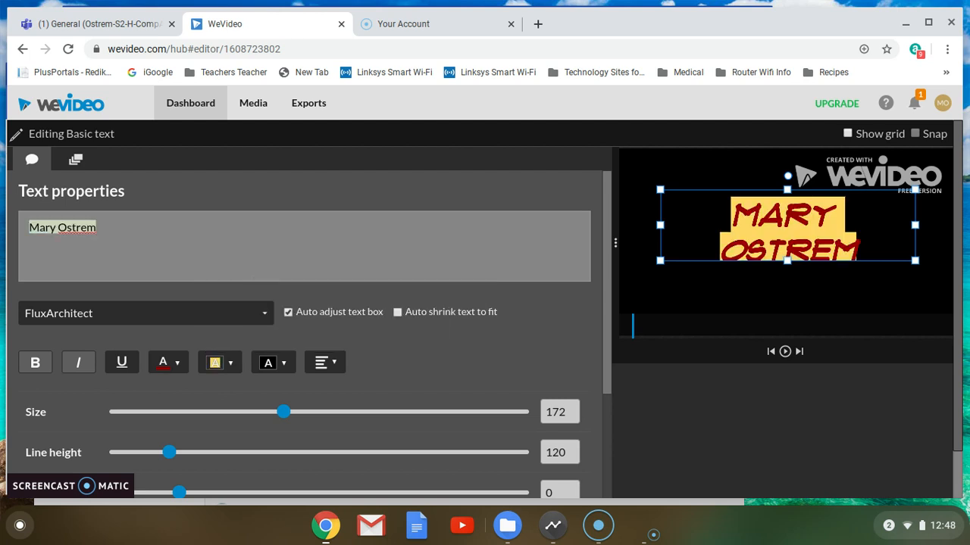
click(282, 367)
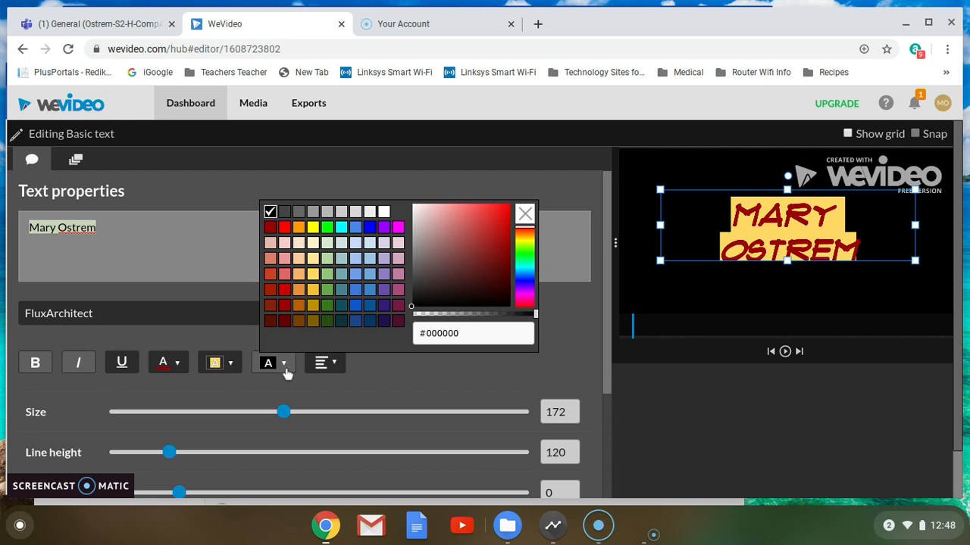
click(310, 262)
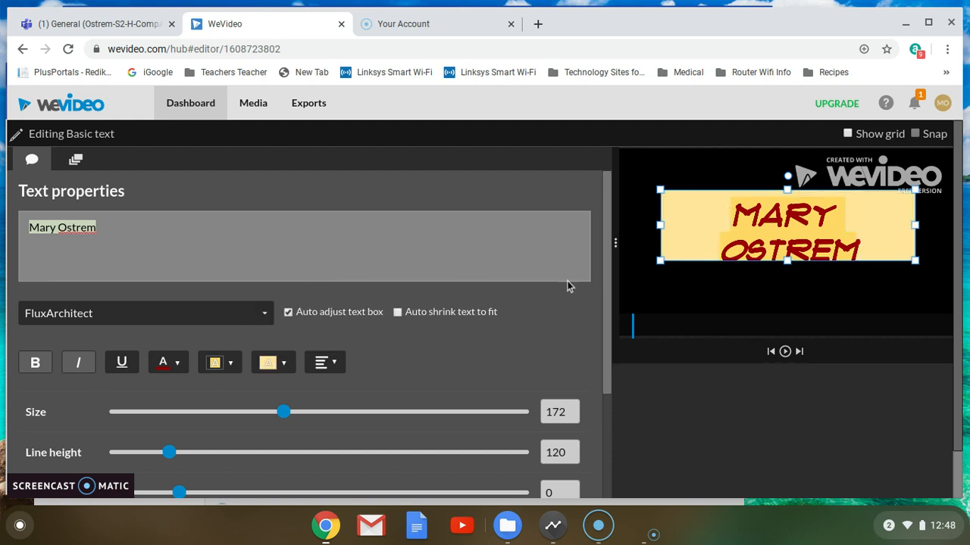
- Stretch the title box to nearly fill the frame and change the text highlight to light yellow
drag(660, 260, 631, 327)
drag(915, 186, 938, 156)
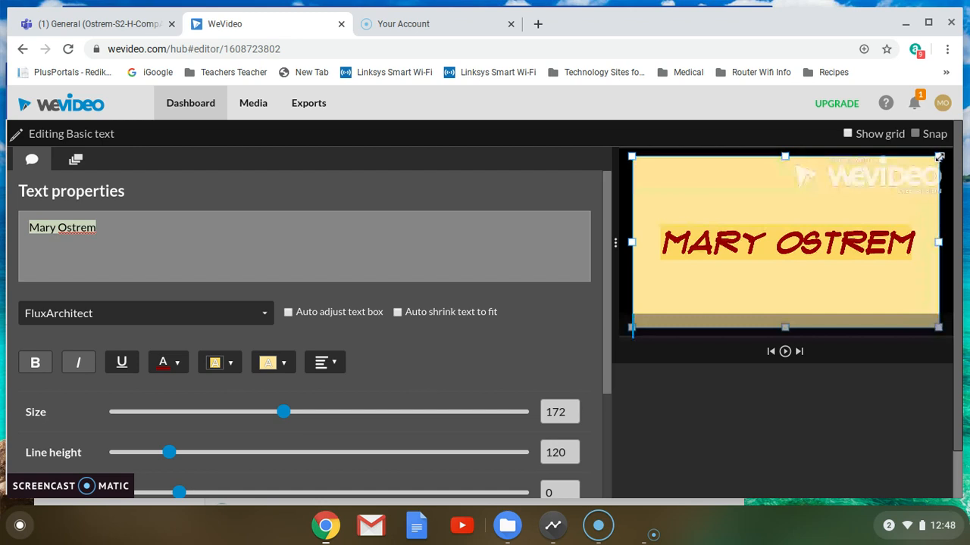
click(230, 364)
click(258, 261)
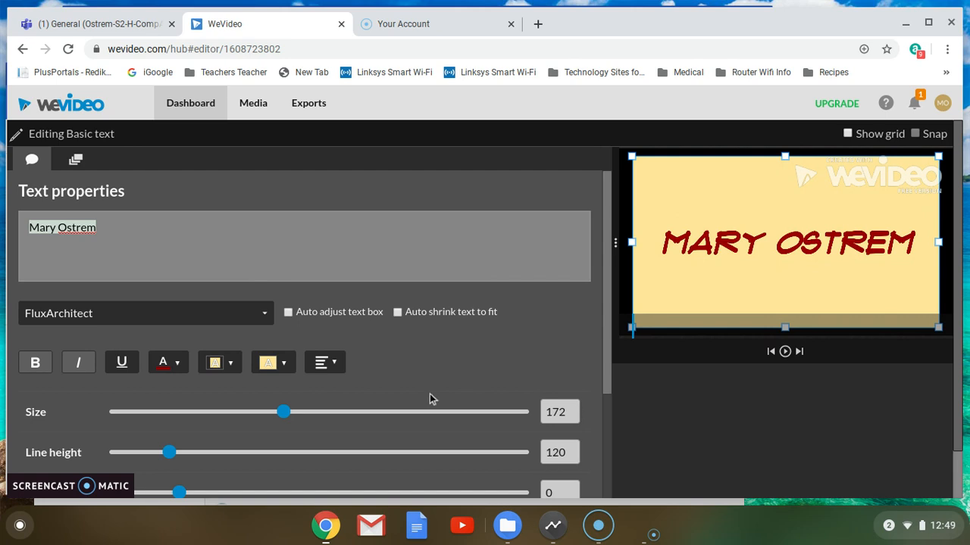
- Raise the text size to 256 so the name wraps to two lines, then pull the box's top-left corner inward
scroll(431, 398, down, 1)
drag(283, 370, 373, 371)
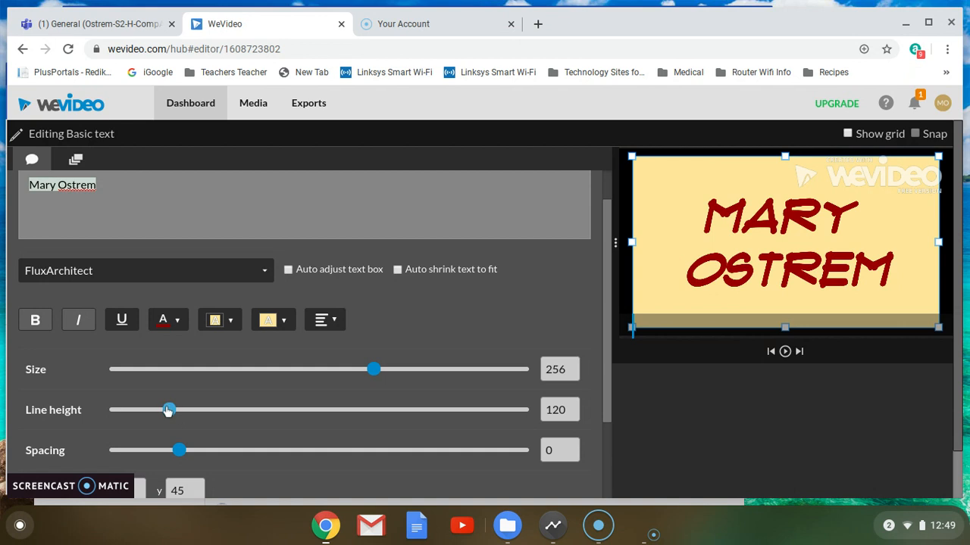
scroll(265, 403, down, 3)
scroll(265, 403, up, 3)
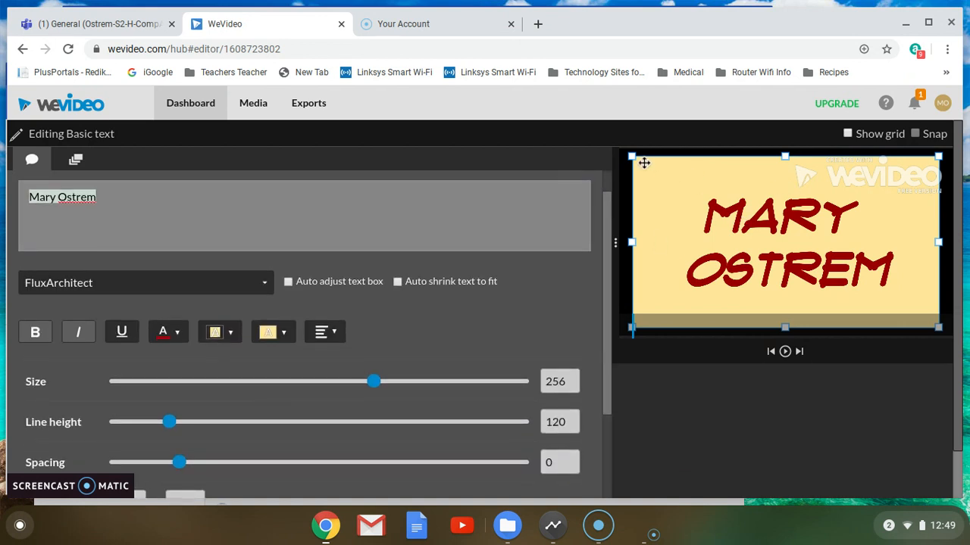
drag(632, 156, 676, 211)
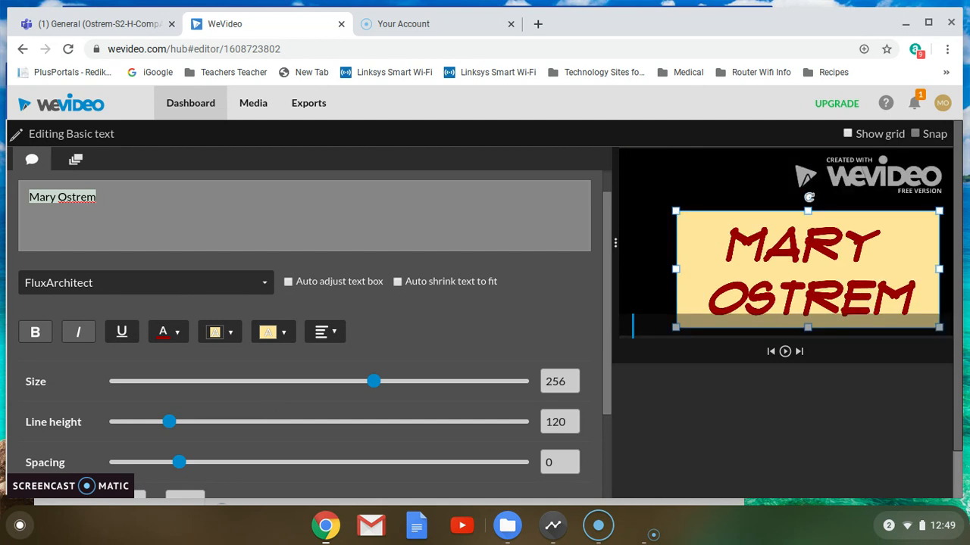
- Rotate the title box about 20° counter-clockwise and nudge it up and left
drag(808, 197, 782, 200)
drag(799, 235, 766, 209)
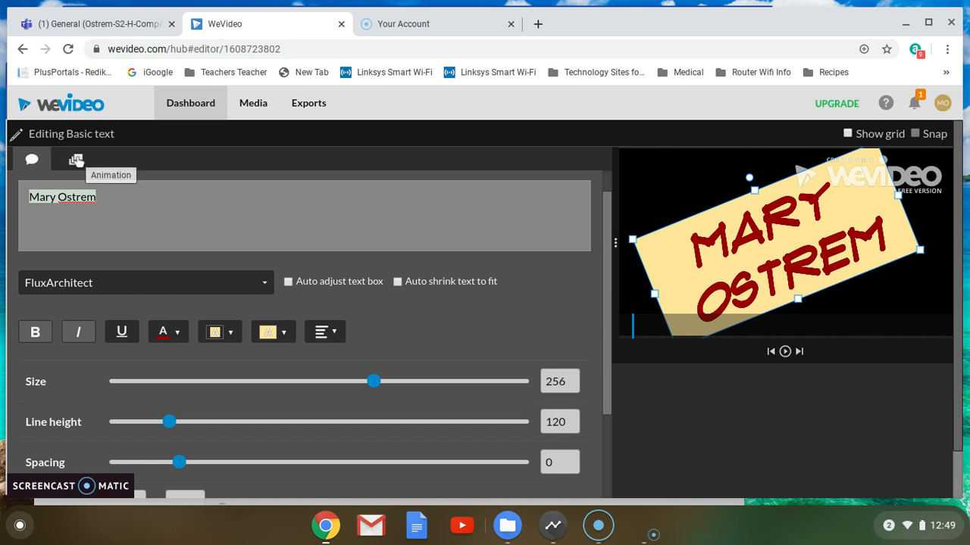
- In the Animation settings, set the start point to scale 0.27 at position 1374, 797
click(77, 161)
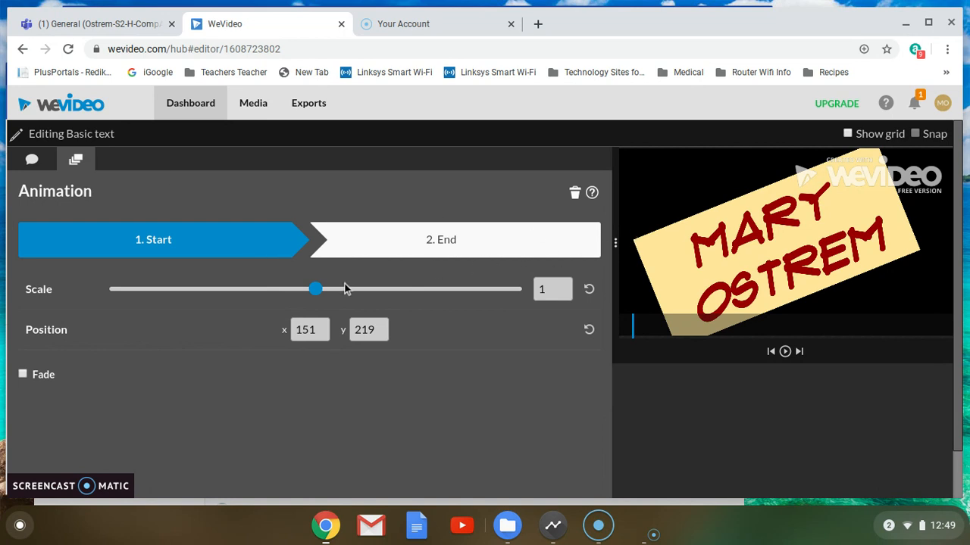
drag(315, 289, 166, 301)
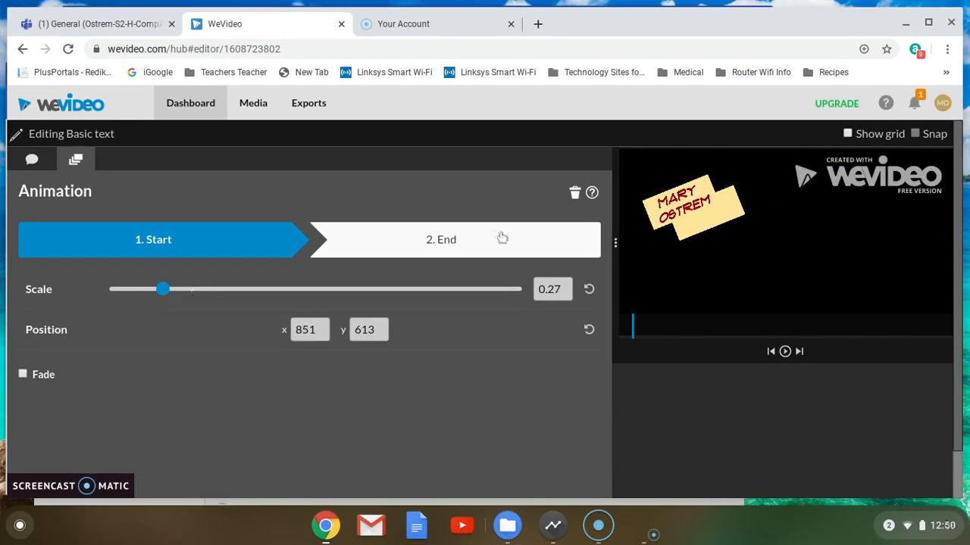
drag(731, 202, 778, 230)
drag(777, 229, 776, 228)
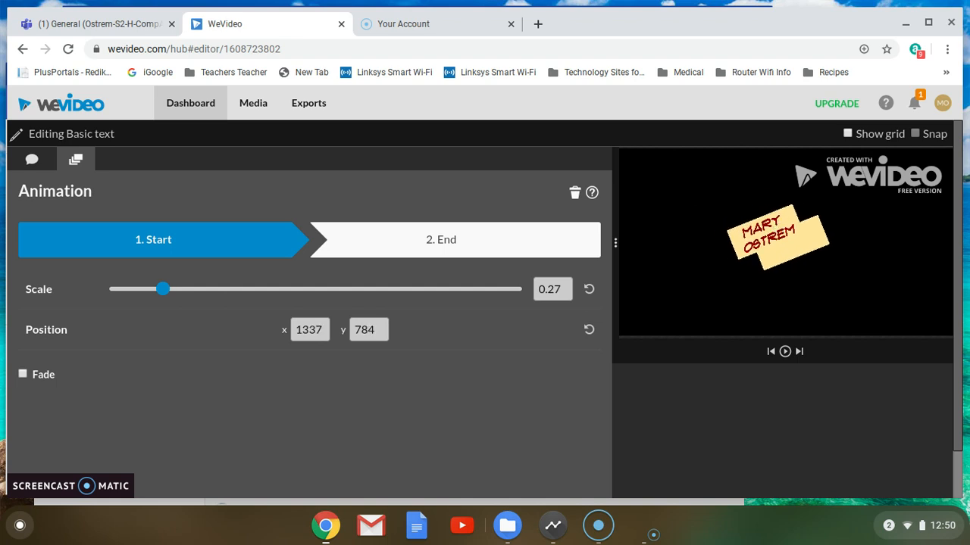
drag(777, 229, 783, 231)
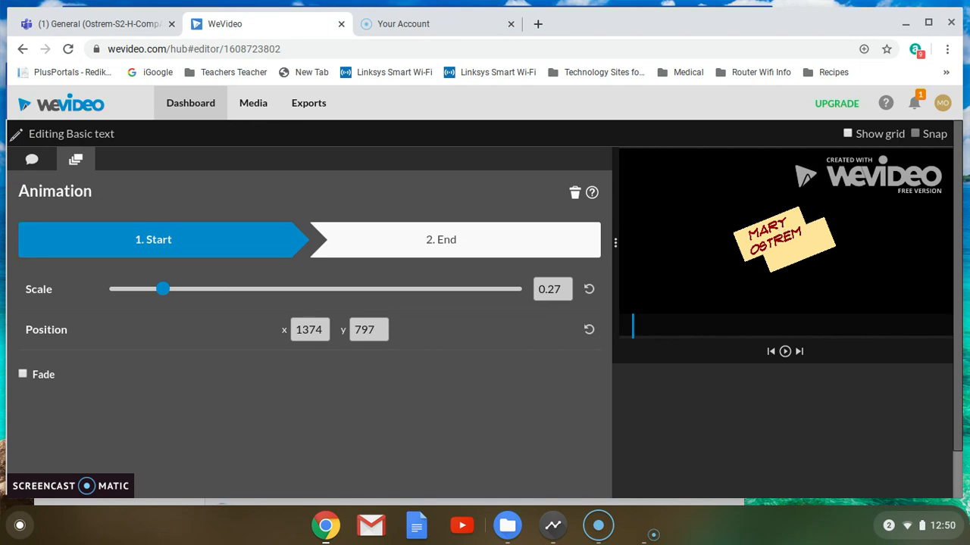
- Set the animation end point to scale 1 at position 65, 219 and preview the title growing
click(476, 241)
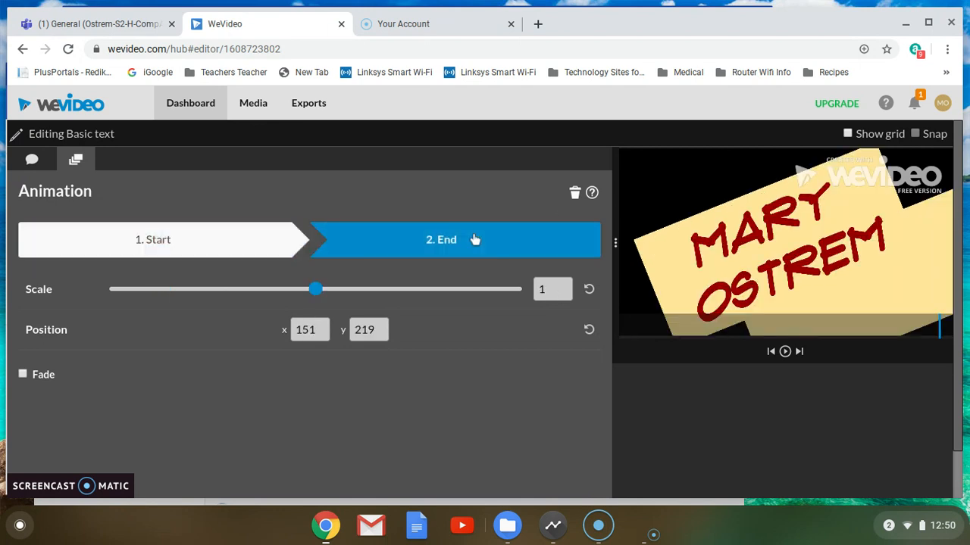
mouse_move(702, 229)
mouse_down()
mouse_move(772, 257)
mouse_move(694, 242)
mouse_move(697, 225)
mouse_move(677, 229)
mouse_move(687, 229)
mouse_up()
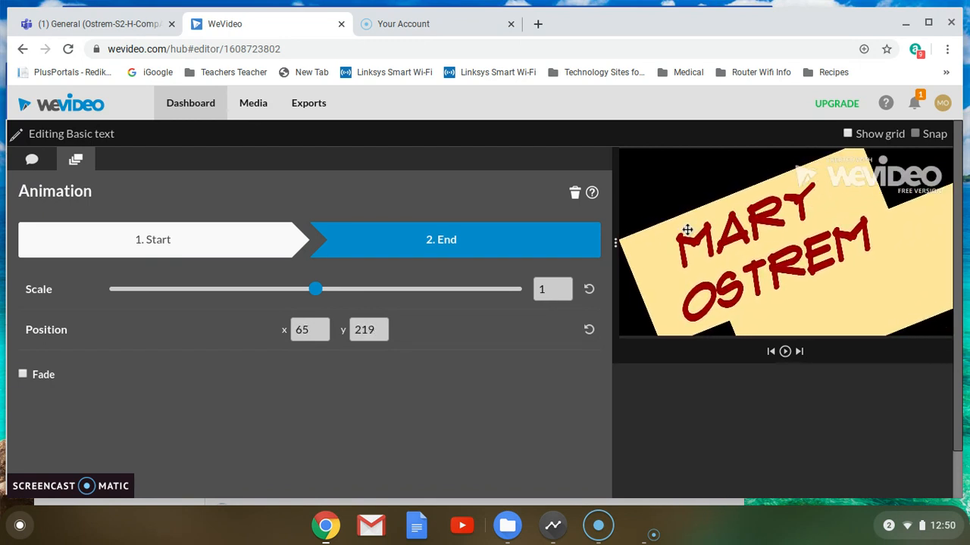
click(786, 352)
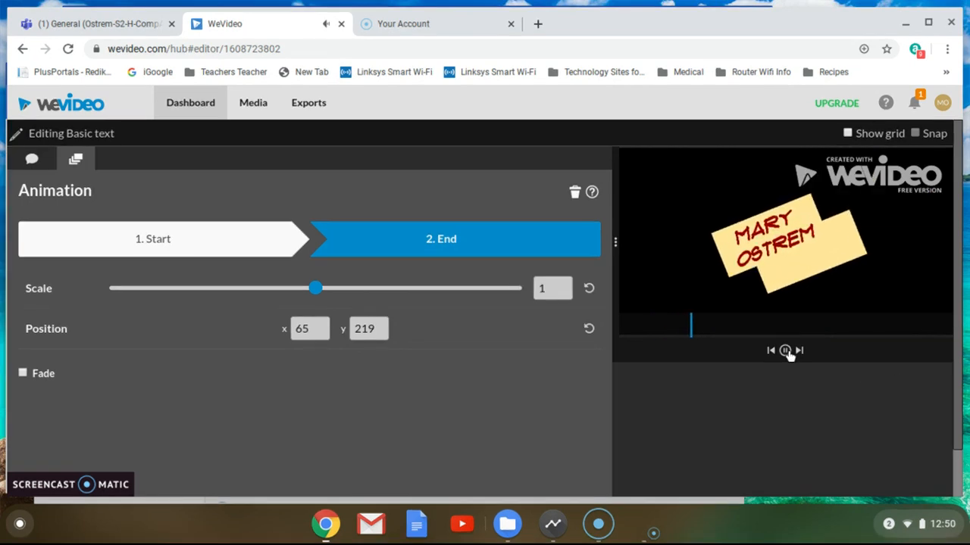
click(786, 352)
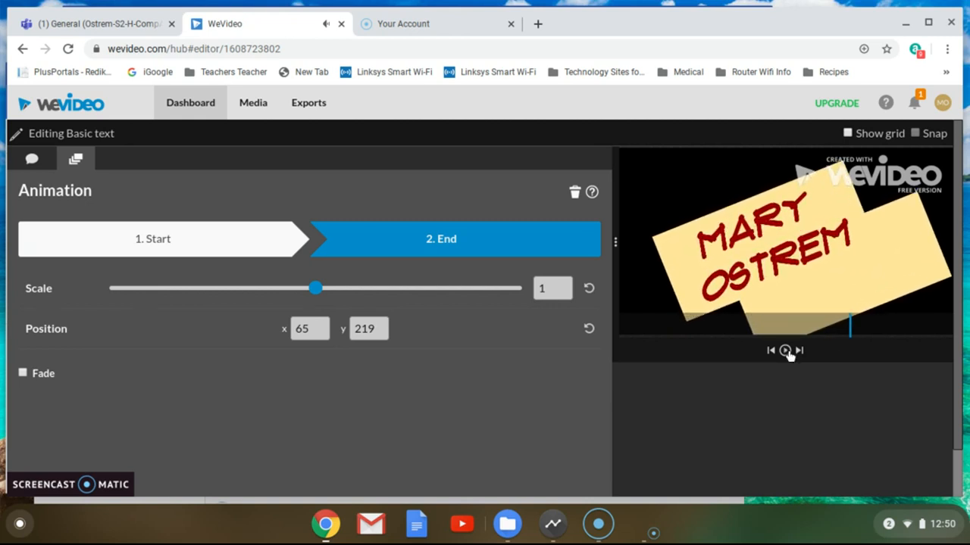
scroll(493, 394, down, 1)
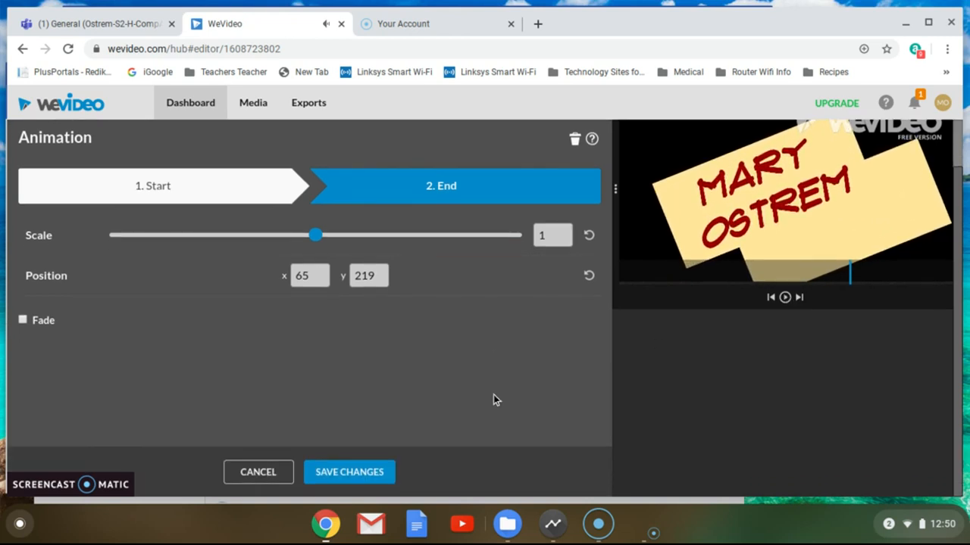
- Save the animation, trim the Text 2 title clip to about one second, and play it back
click(372, 472)
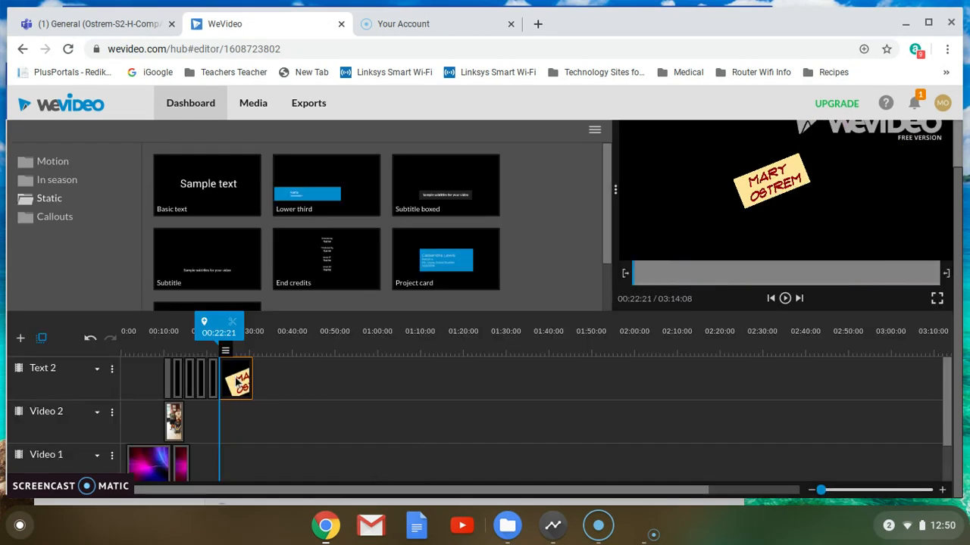
drag(252, 383, 233, 384)
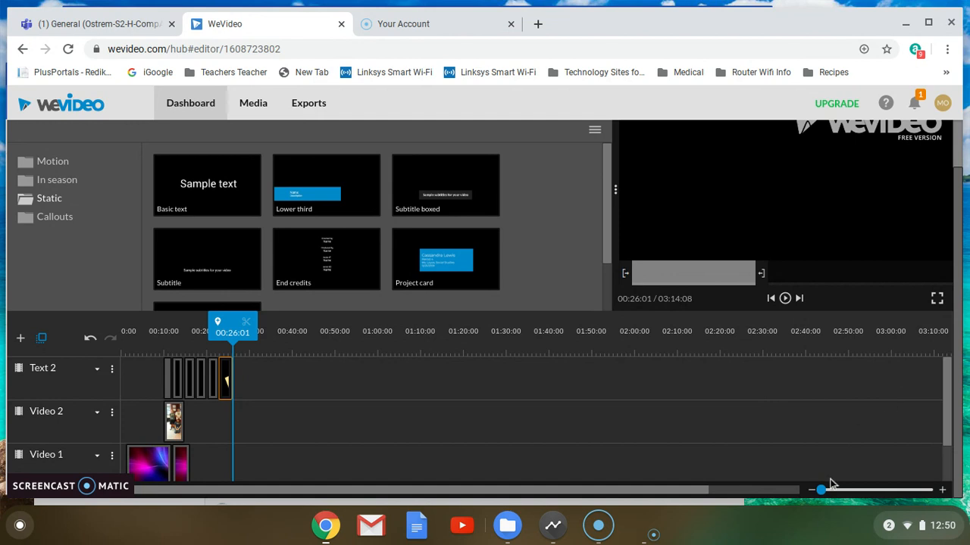
drag(823, 490, 852, 490)
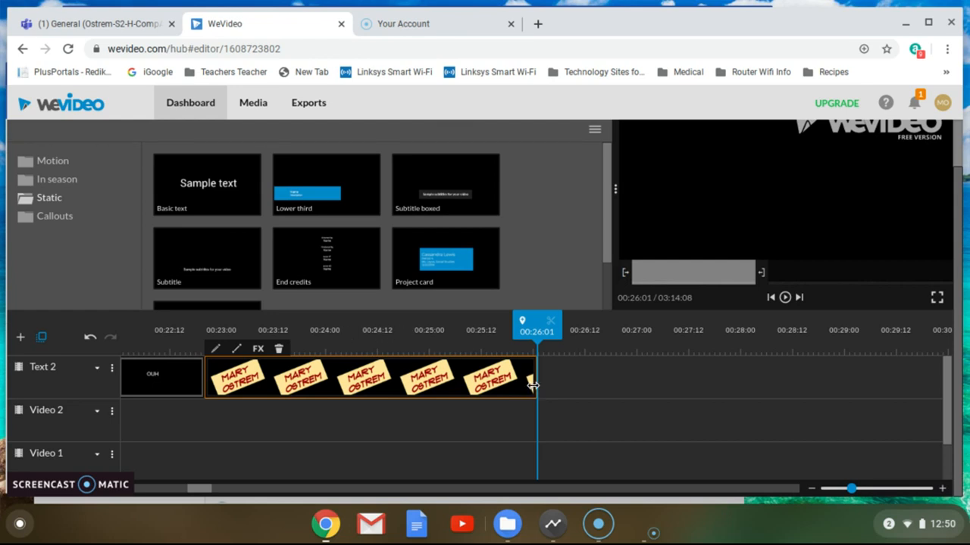
drag(530, 386, 305, 387)
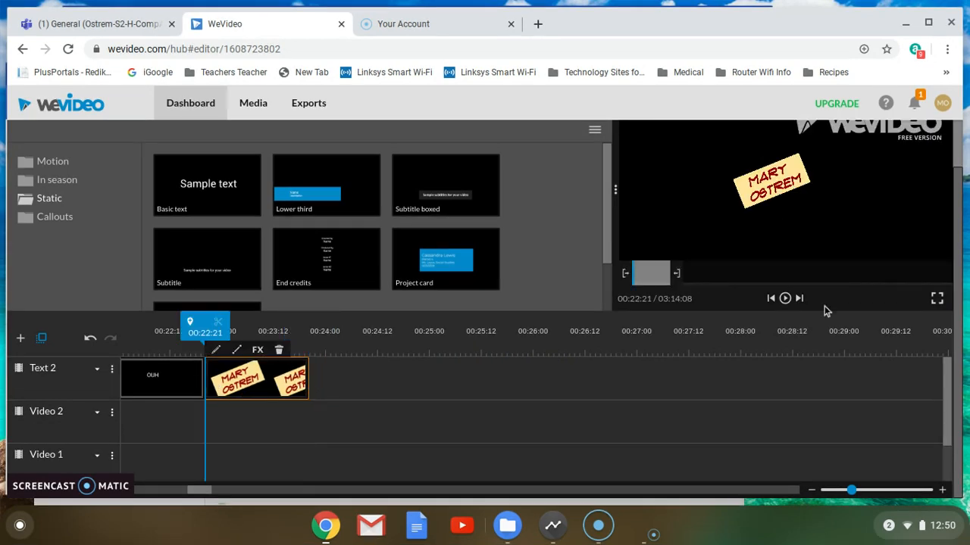
click(786, 298)
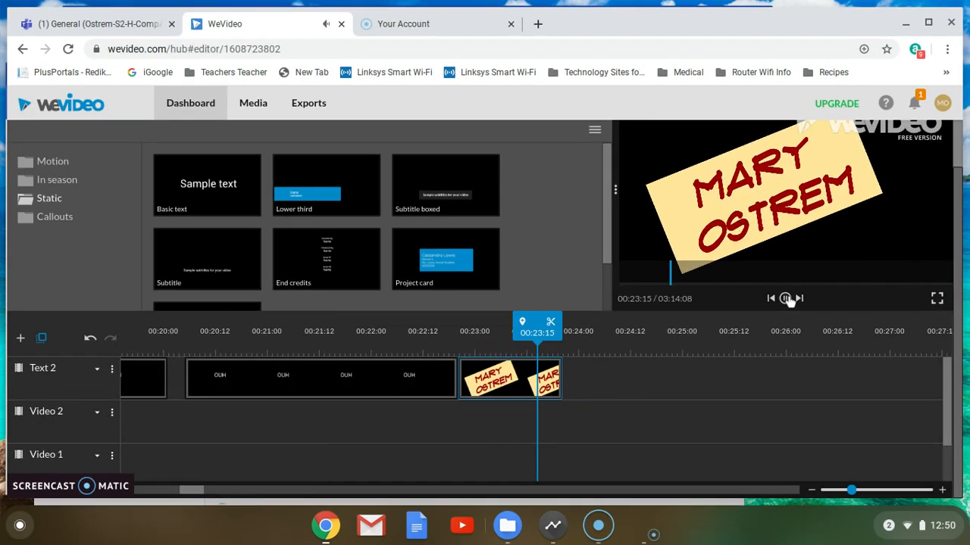
click(785, 298)
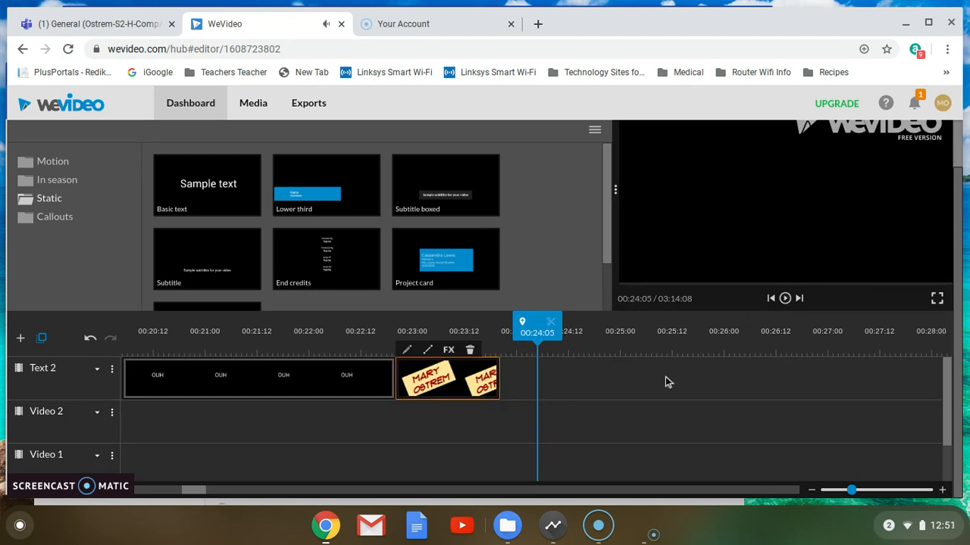
- Give the name title's text centre and vertical-centre alignment, then save the clip changes
double_click(445, 388)
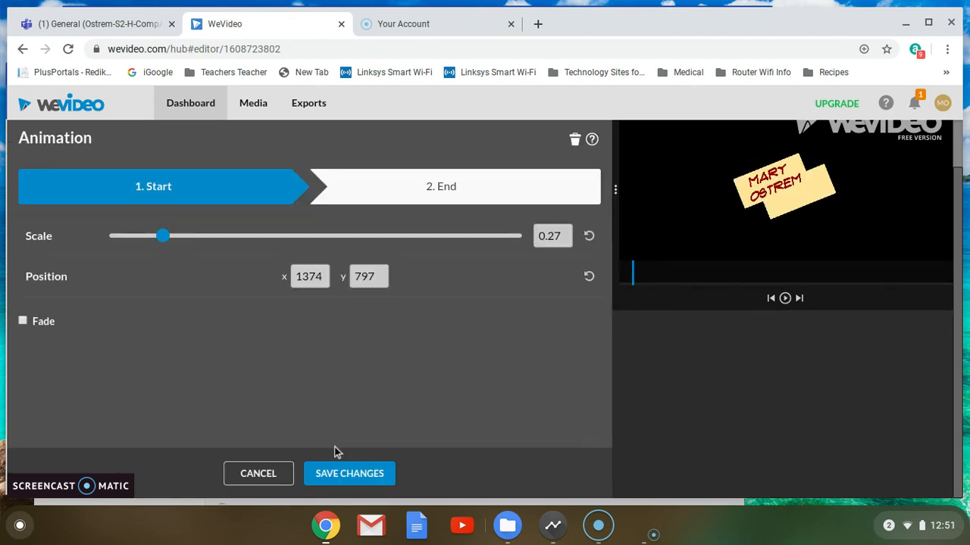
click(346, 482)
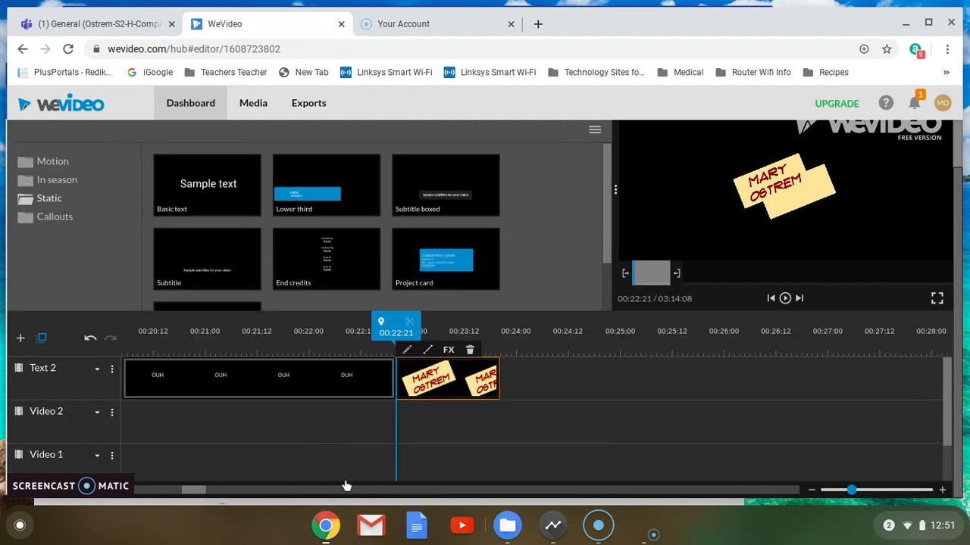
double_click(436, 391)
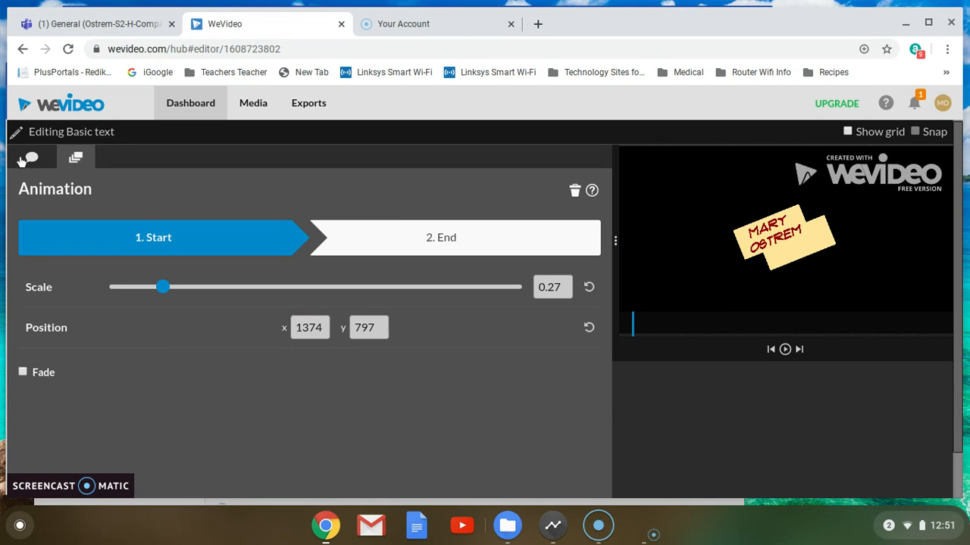
click(31, 159)
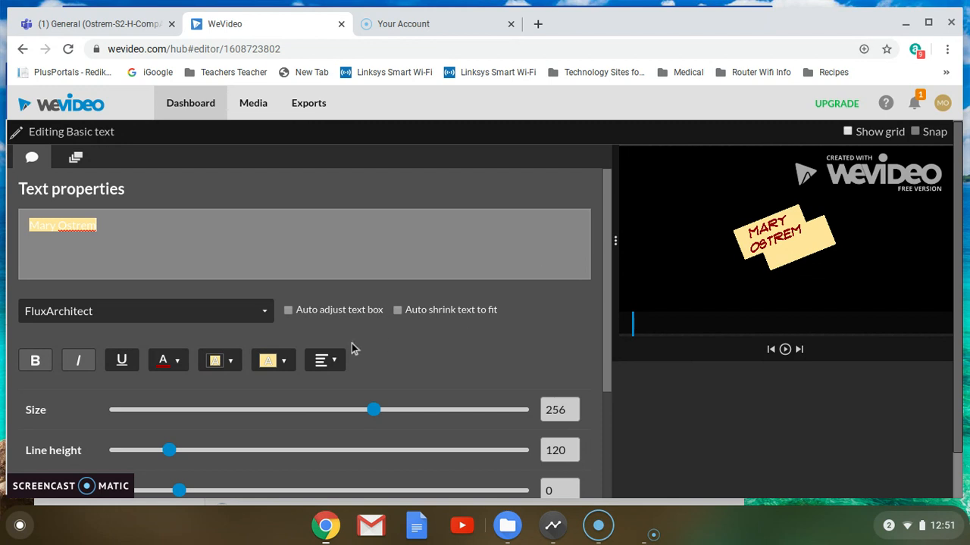
click(326, 361)
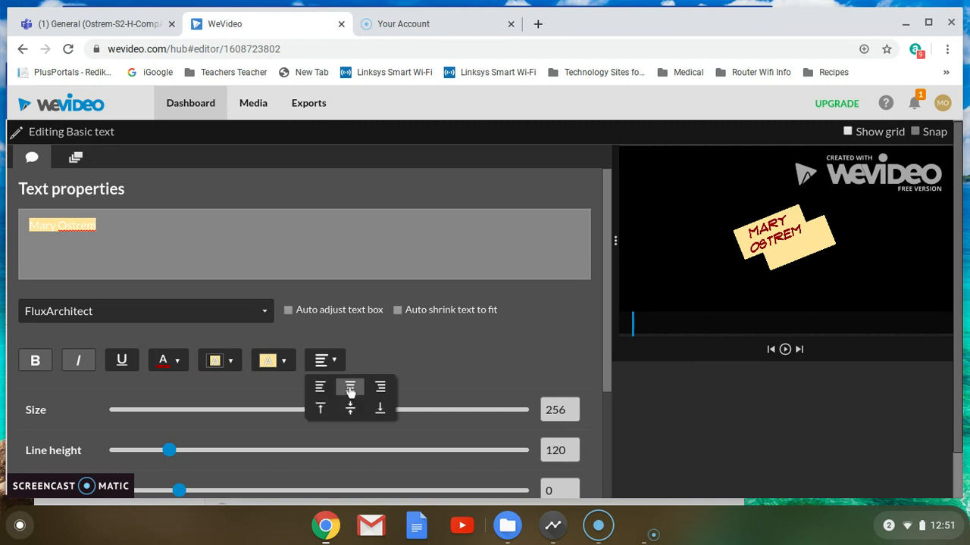
click(350, 388)
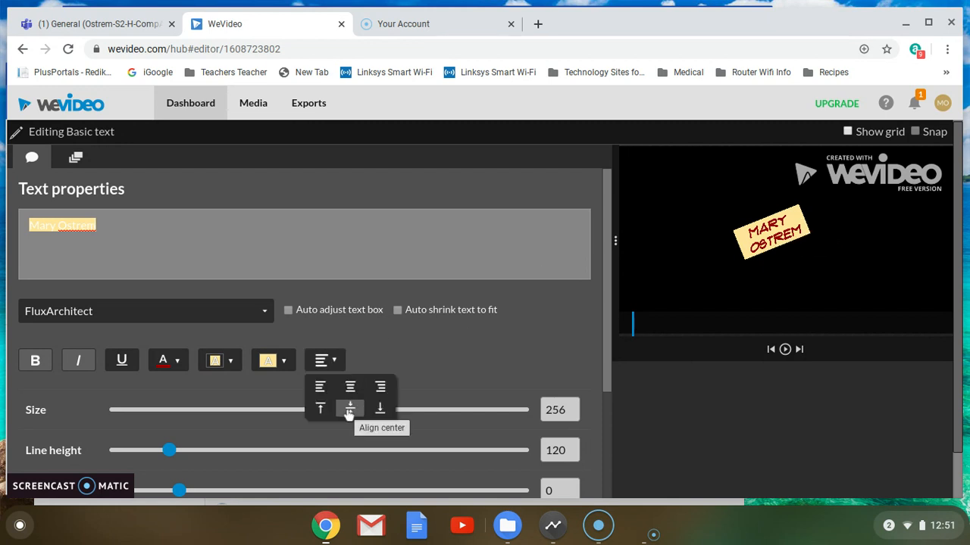
click(348, 411)
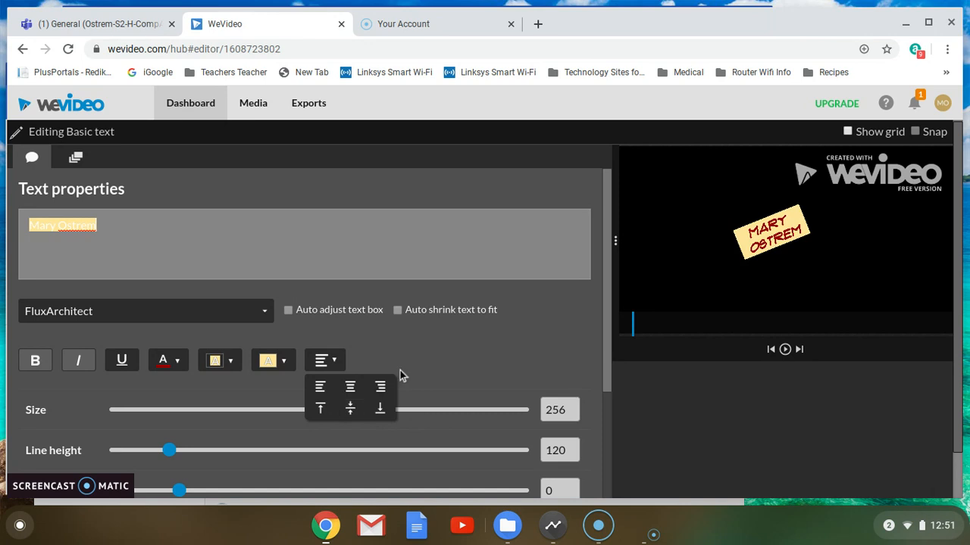
scroll(461, 314, down, 1)
scroll(461, 314, down, 3)
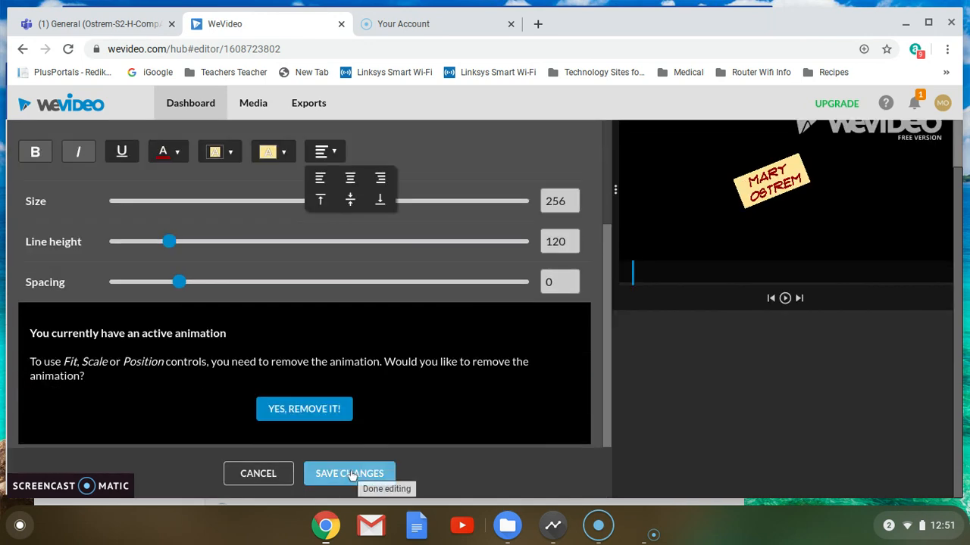
click(347, 473)
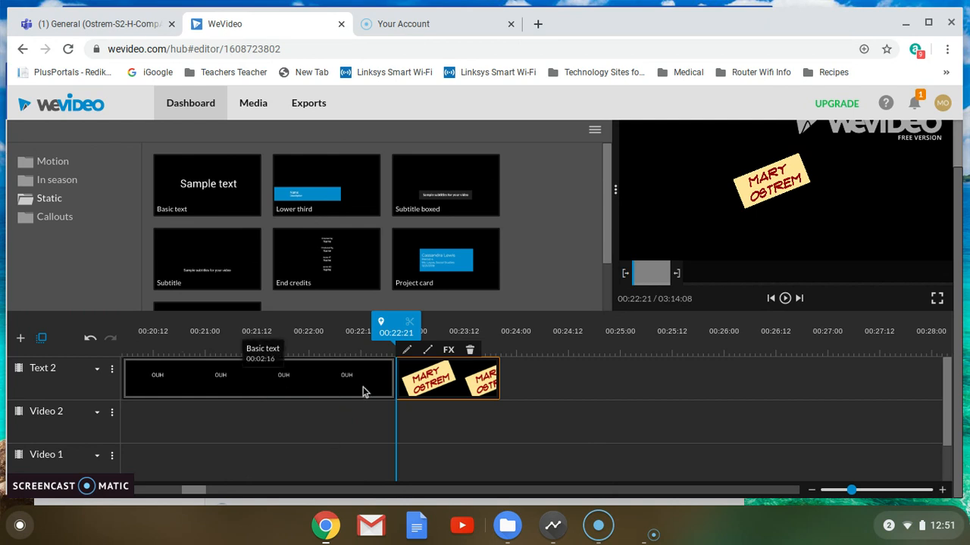
scroll(313, 411, down, 2)
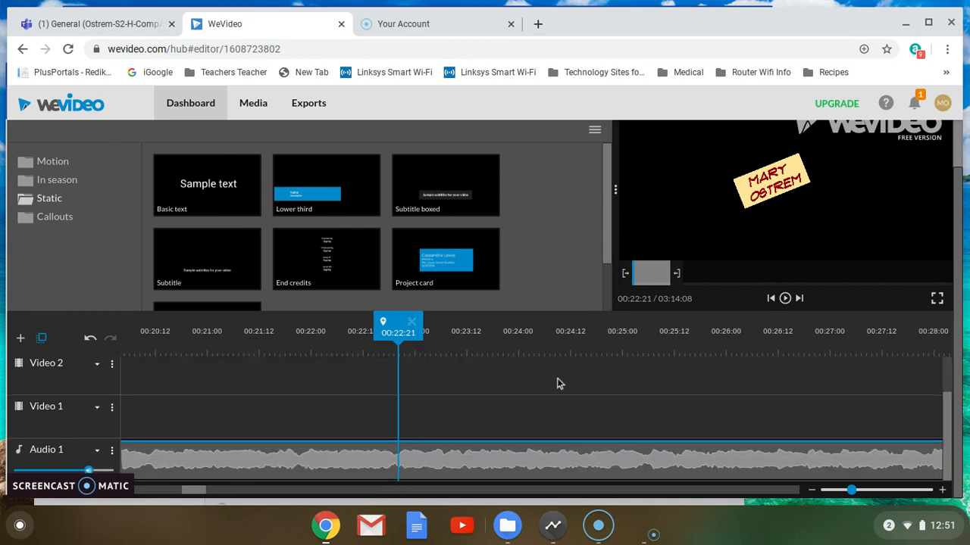